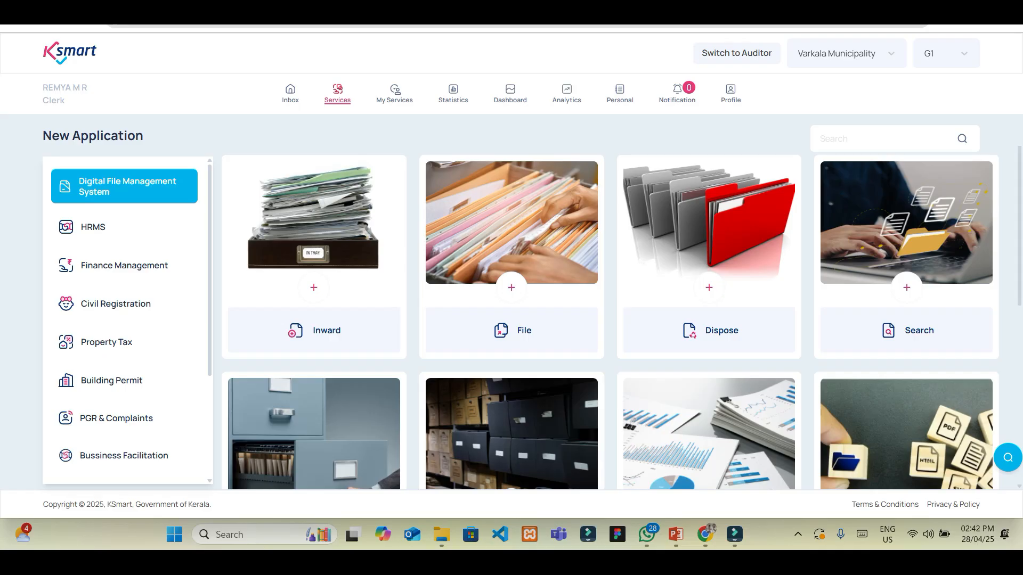
# Start a new arising file and select Bank to Bank Contra Entry as its service
pyautogui.click(512, 288)
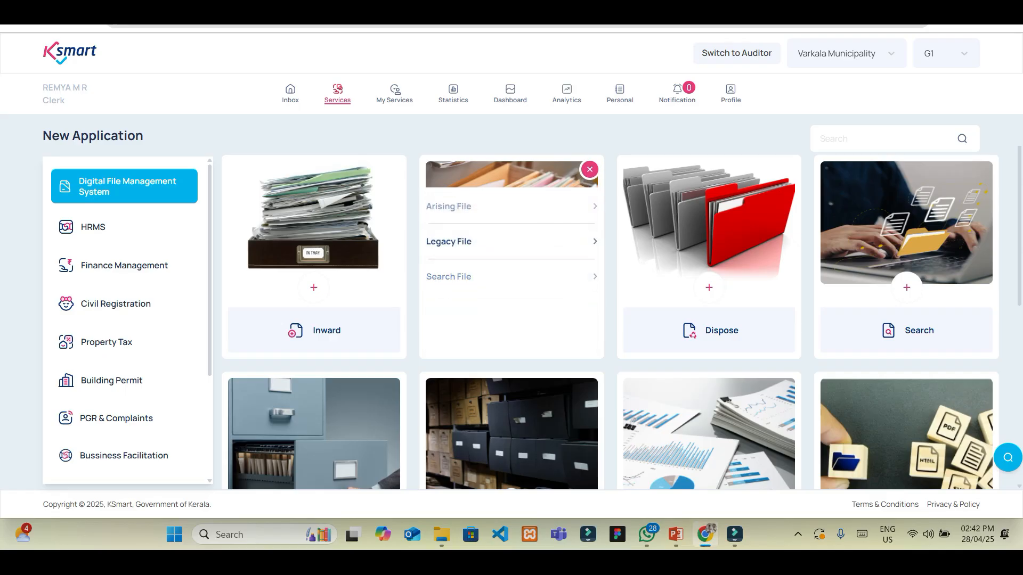
pyautogui.click(449, 207)
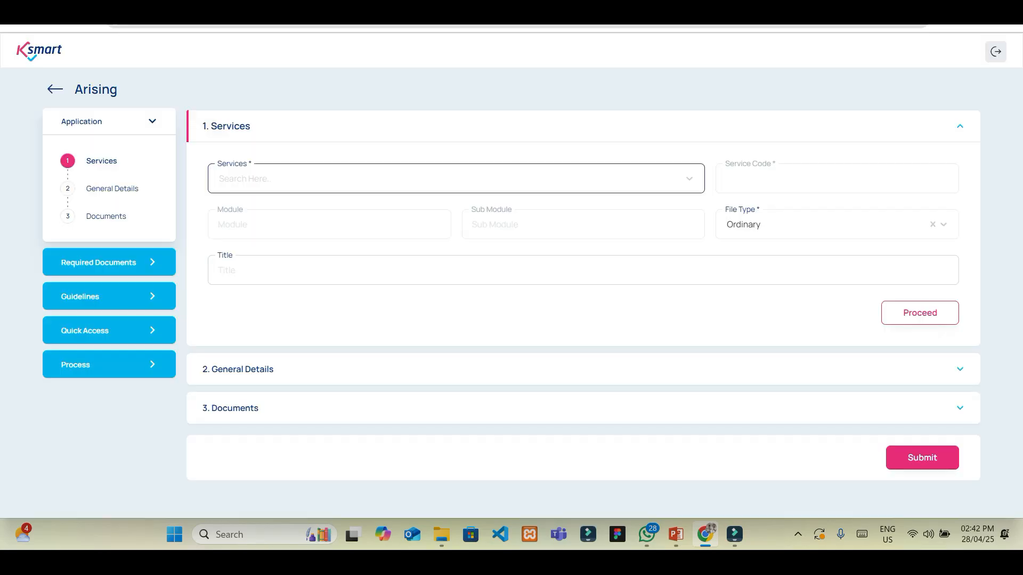
pyautogui.click(453, 179)
pyautogui.write('bank')
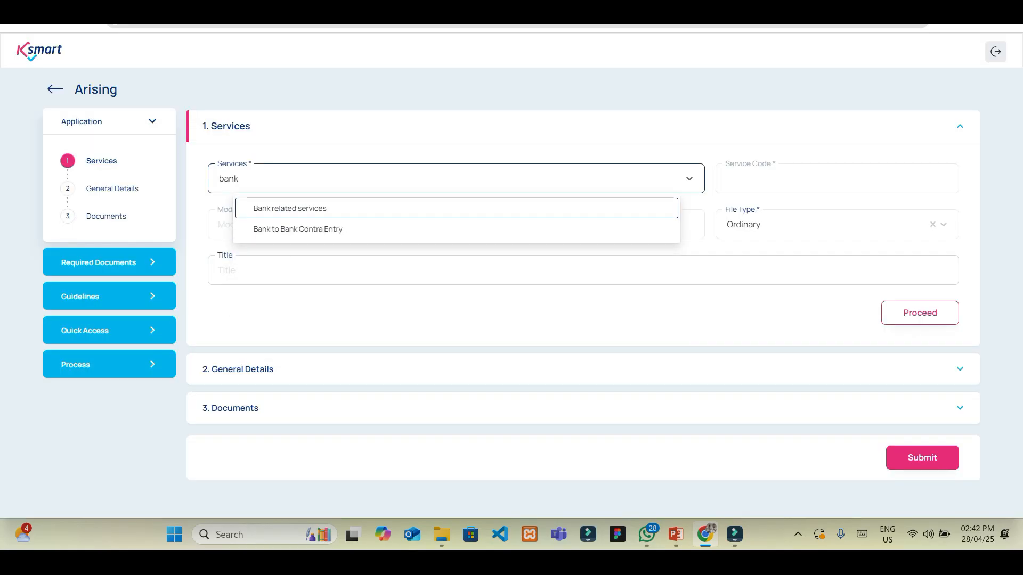
pyautogui.press('Down')
pyautogui.press('Return')
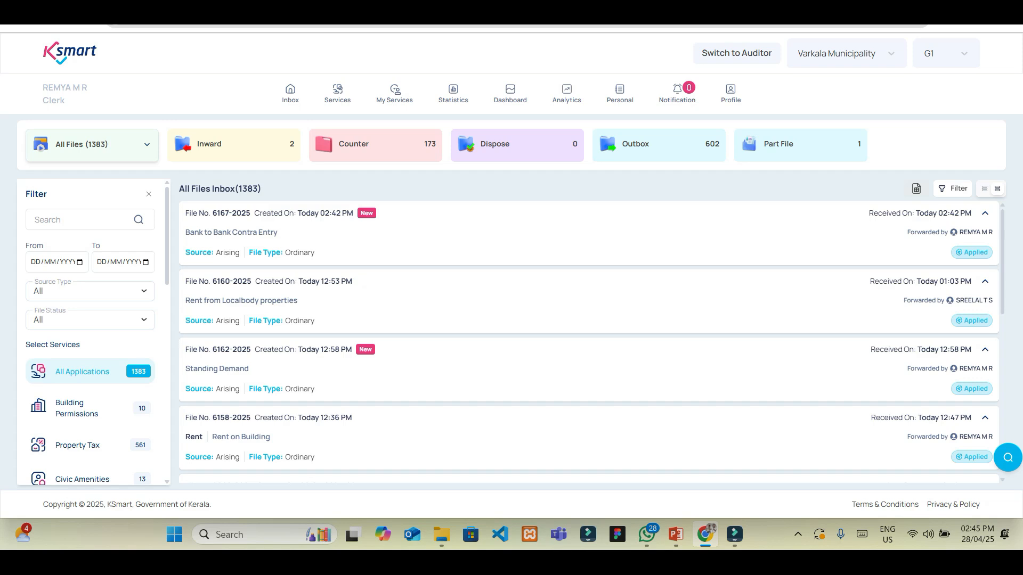
# Open the newly created Bank to Bank Contra Entry file and start a new contra entry from its finance features
pyautogui.click(588, 233)
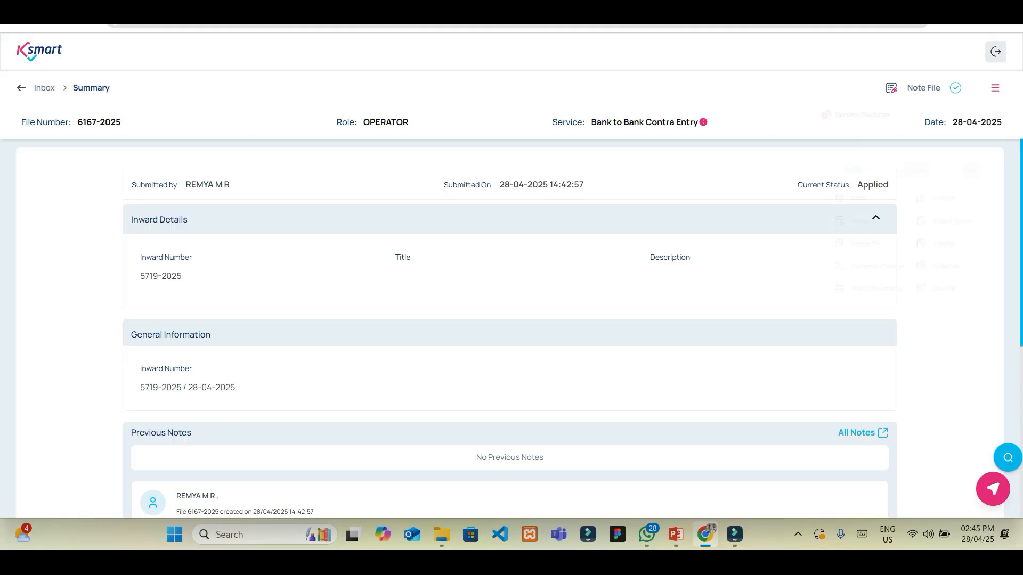
pyautogui.click(889, 186)
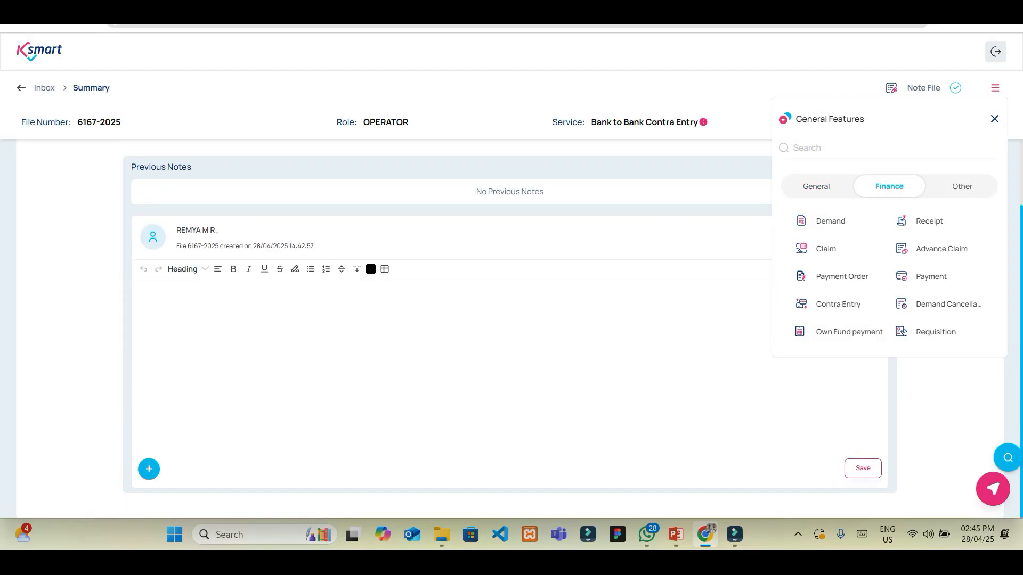
pyautogui.click(838, 304)
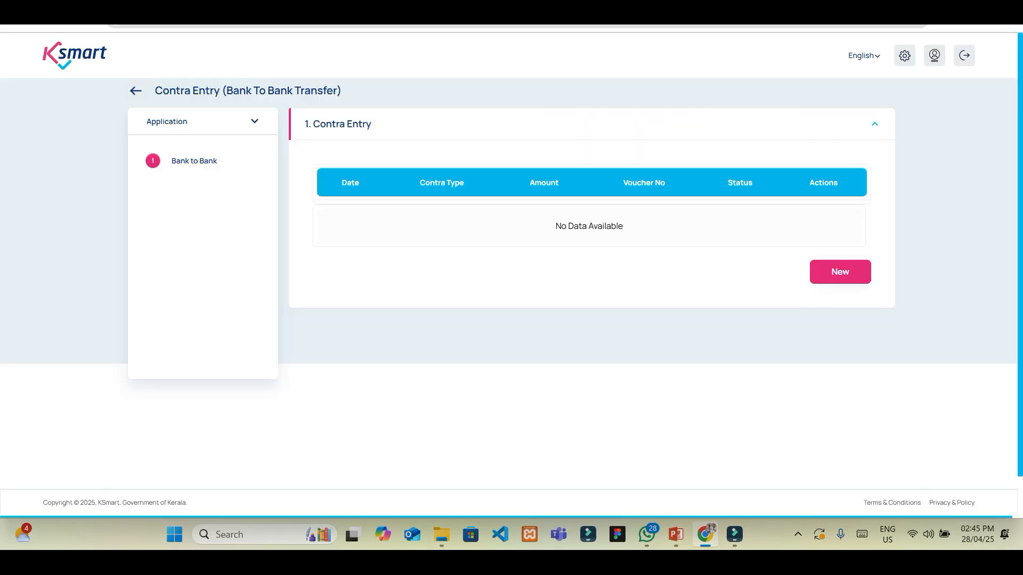
pyautogui.click(840, 273)
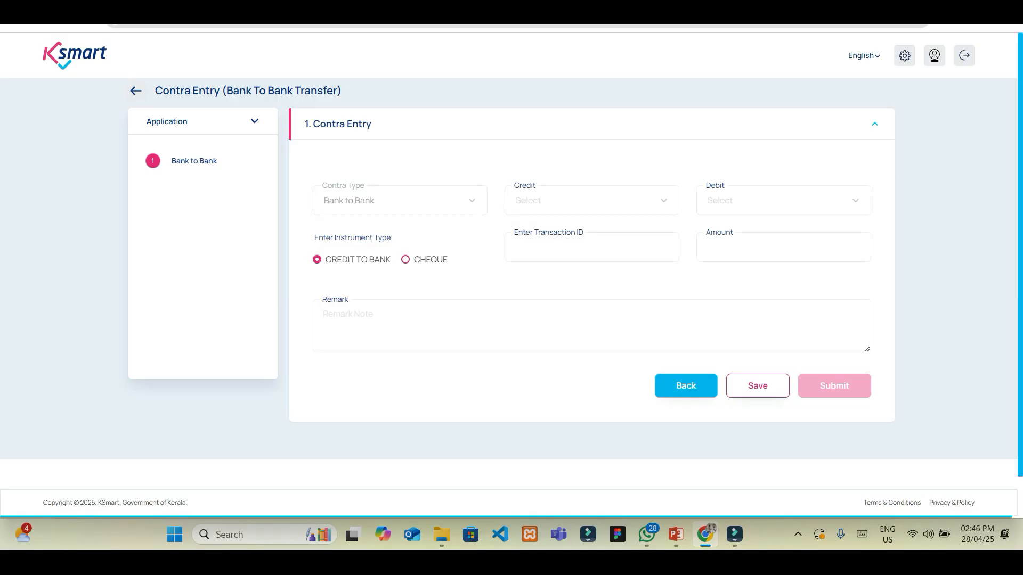
pyautogui.click(591, 200)
pyautogui.click(783, 201)
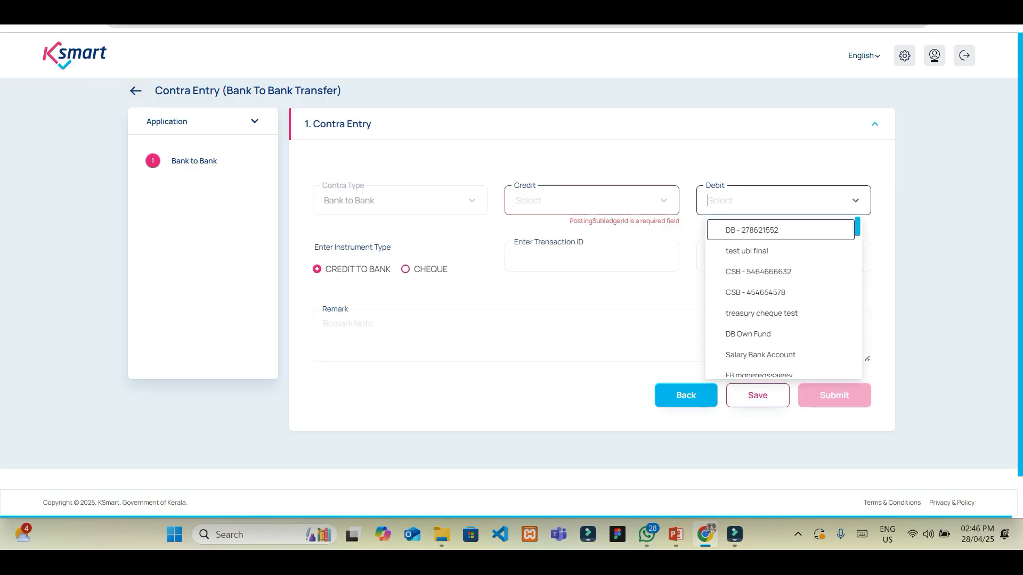
pyautogui.click(639, 290)
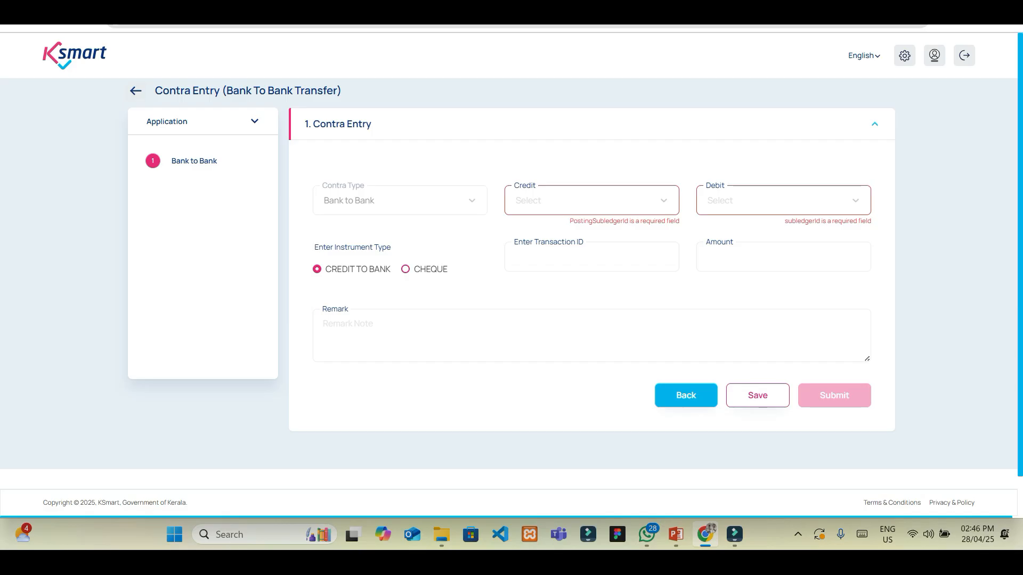
# Set the credit bank to FB MGNREGS FUND and the debit bank to the first CSB account listed
pyautogui.click(591, 201)
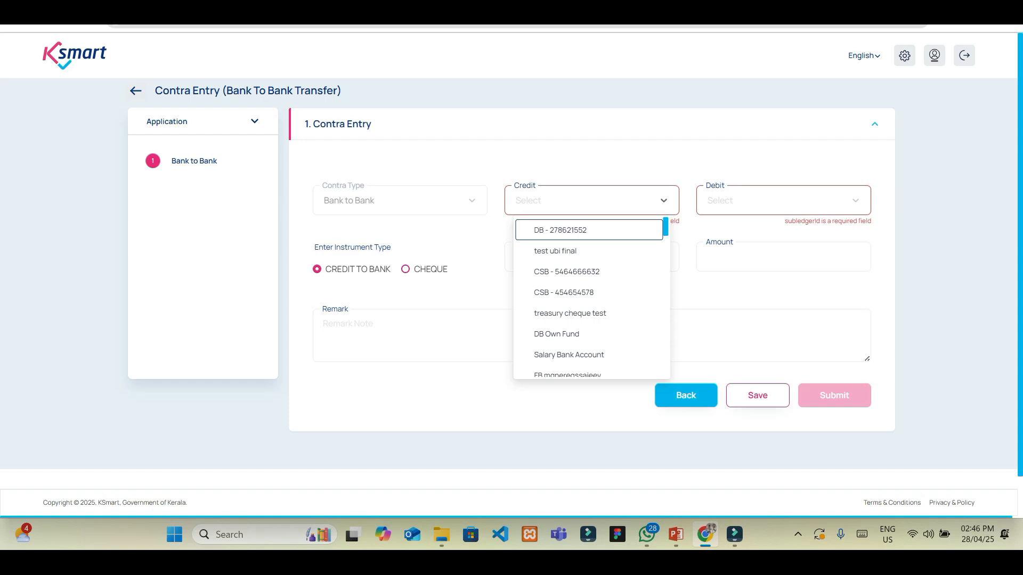
pyautogui.write('mg')
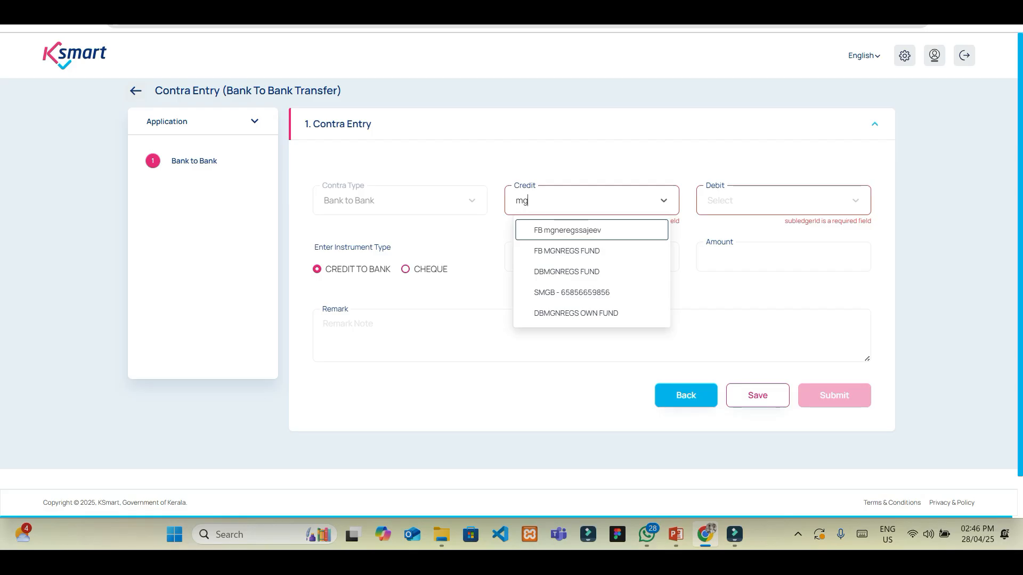
pyautogui.press('Down')
pyautogui.press('Return')
pyautogui.press('Tab')
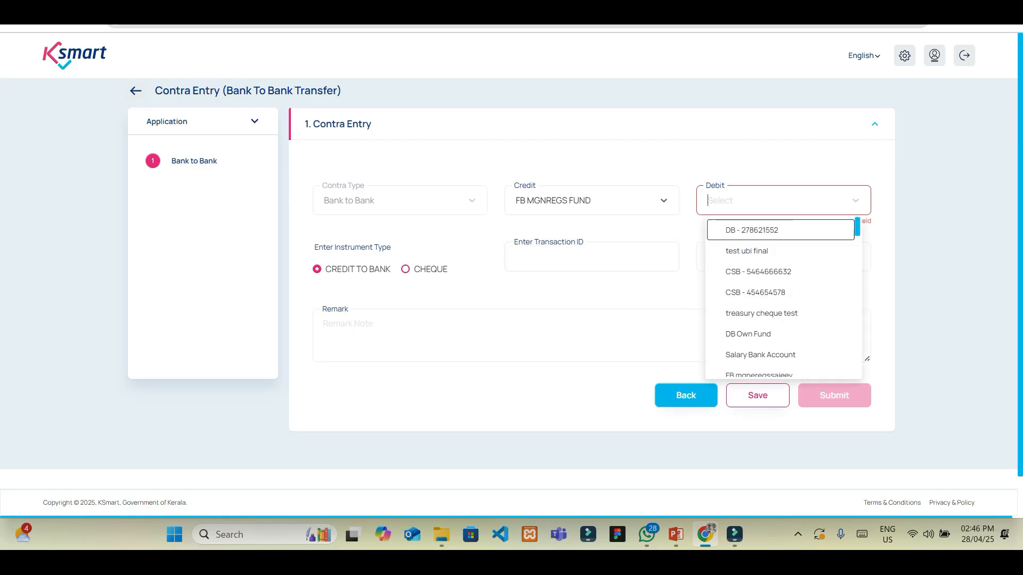
pyautogui.press('Down')
pyautogui.press('Down')
pyautogui.press('Return')
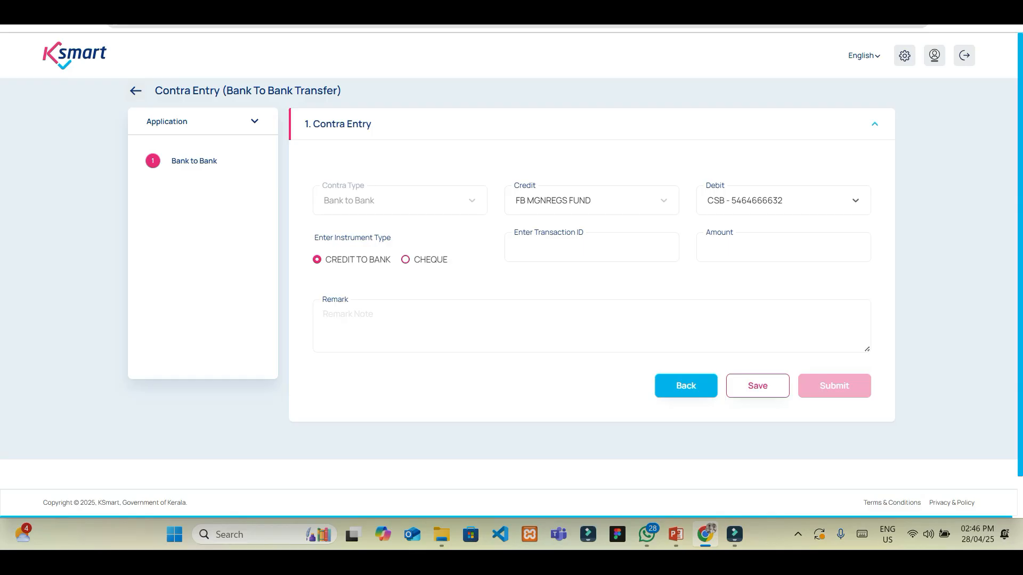
# Choose Cheque as the instrument type, mark it as not an existing cheque, and enter cheque number 100200
pyautogui.click(592, 248)
pyautogui.click(406, 259)
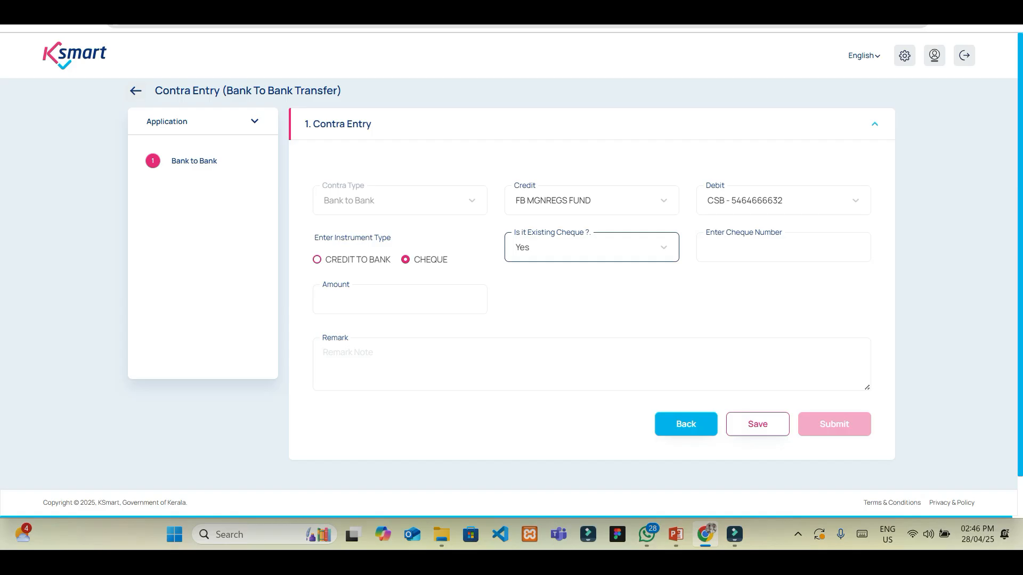
pyautogui.click(516, 247)
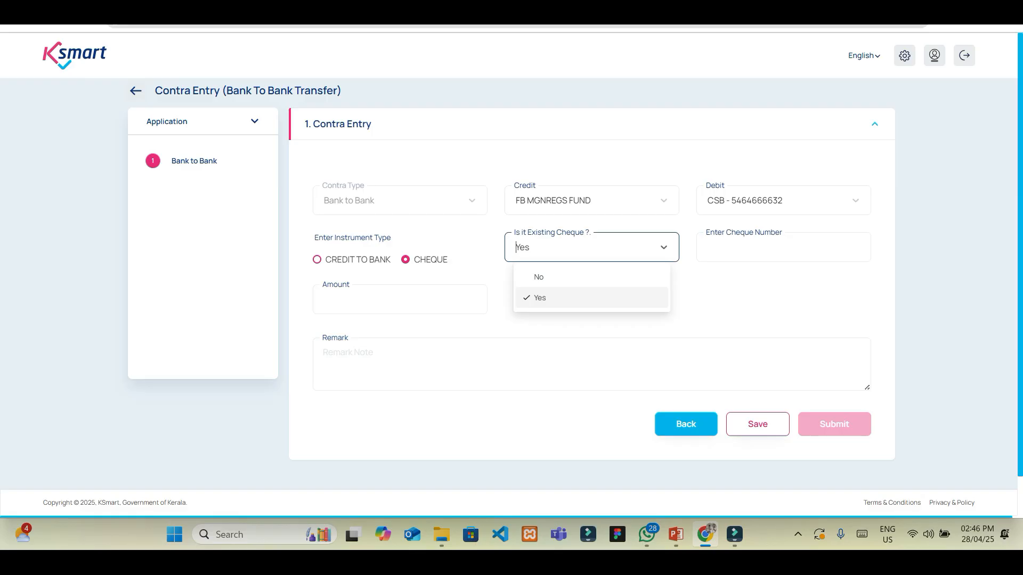
pyautogui.click(591, 277)
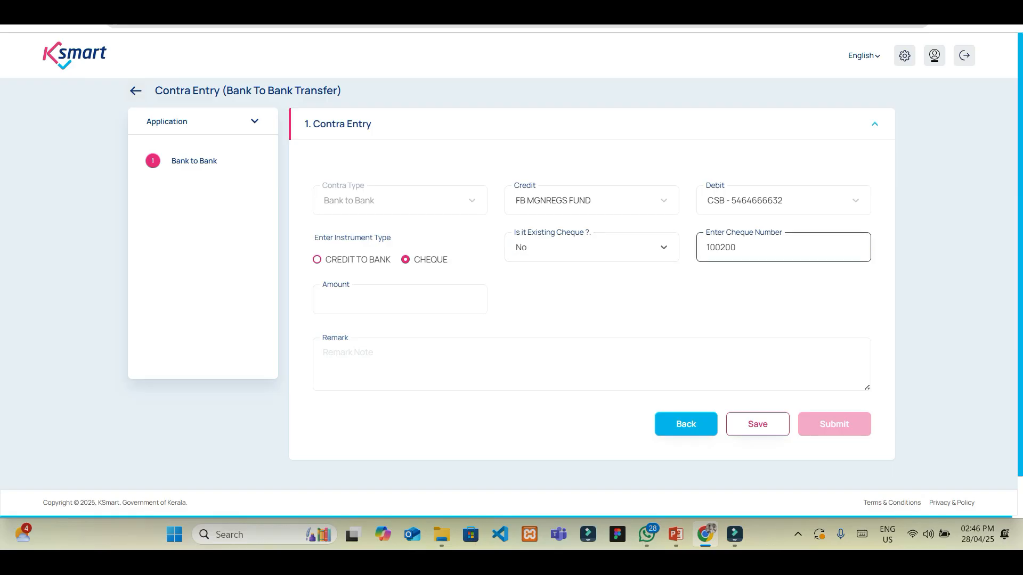
# Enter an amount of 500000 and the remark "bank transfer", and save the contra entry
pyautogui.click(400, 299)
pyautogui.write('500000')
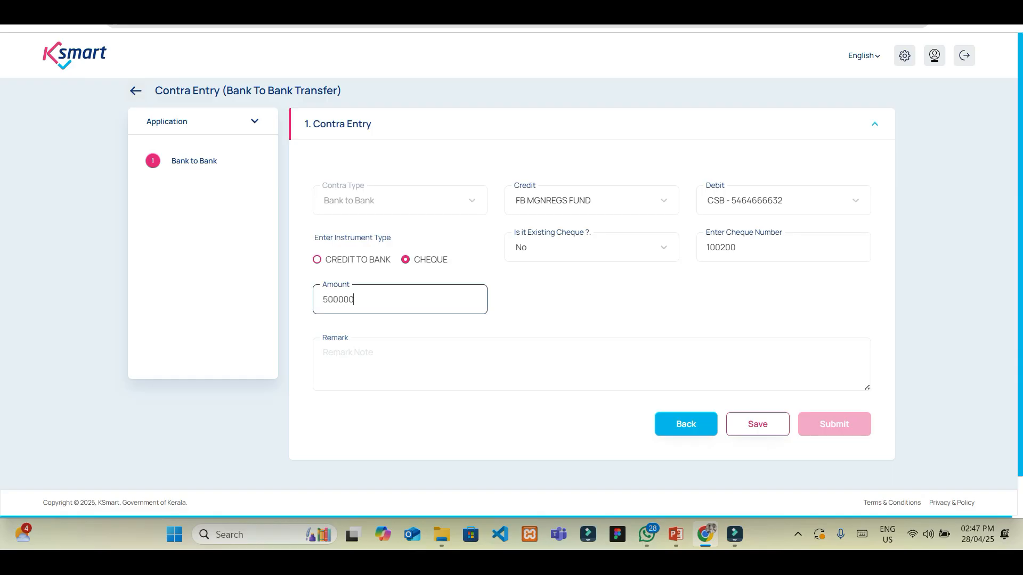
pyautogui.click(399, 362)
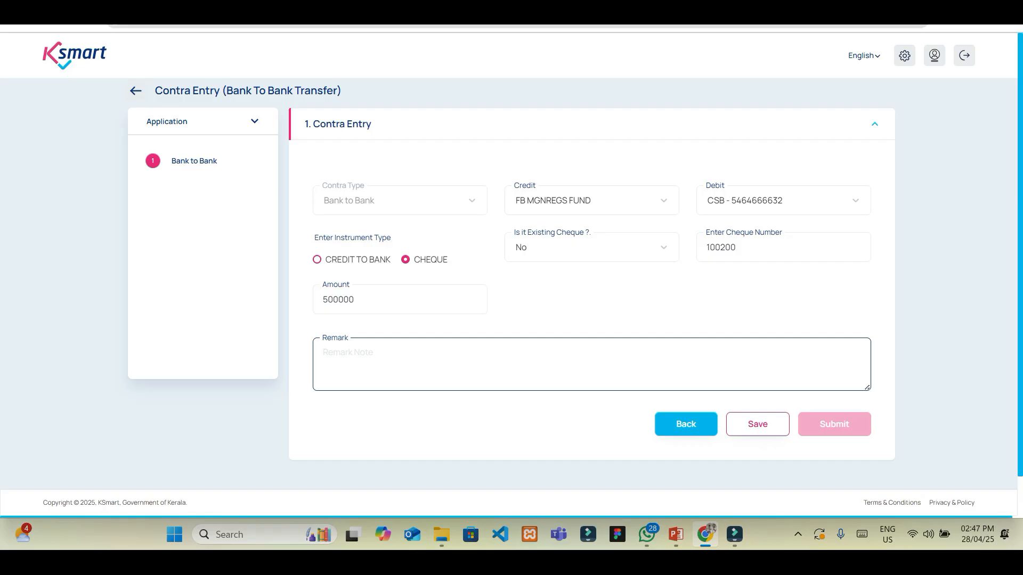
pyautogui.write('b')
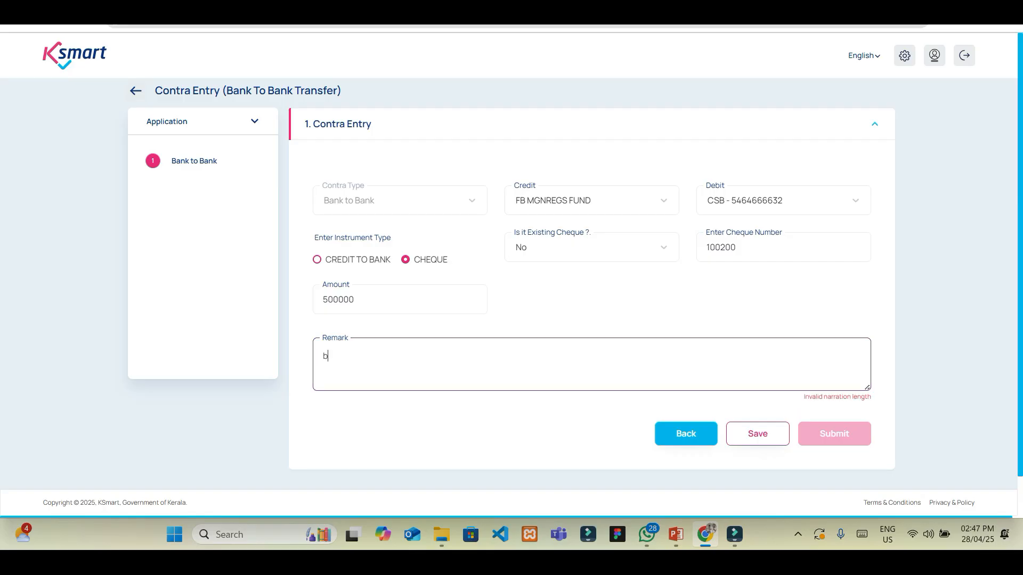
pyautogui.write('ank transfer')
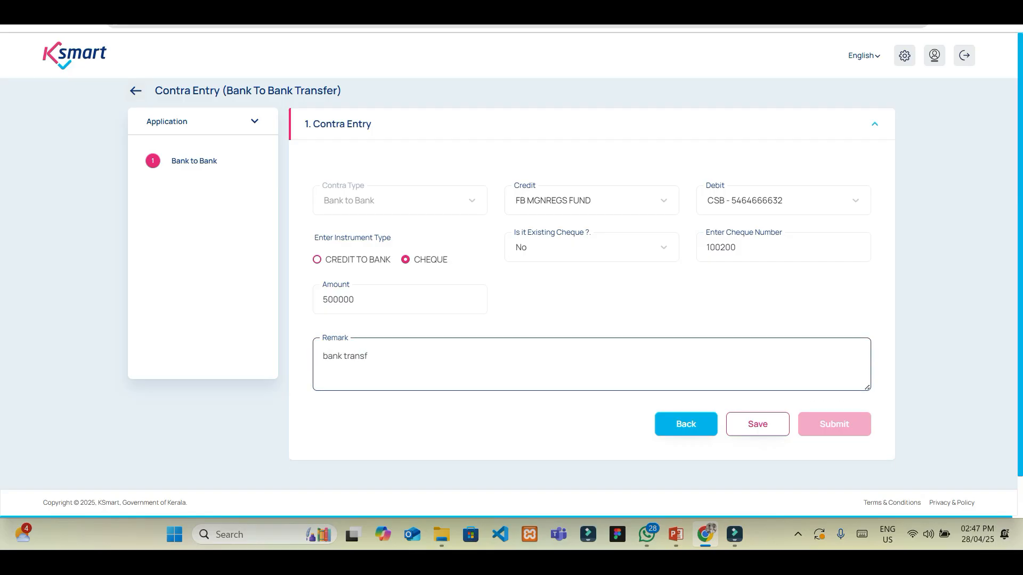
pyautogui.click(757, 425)
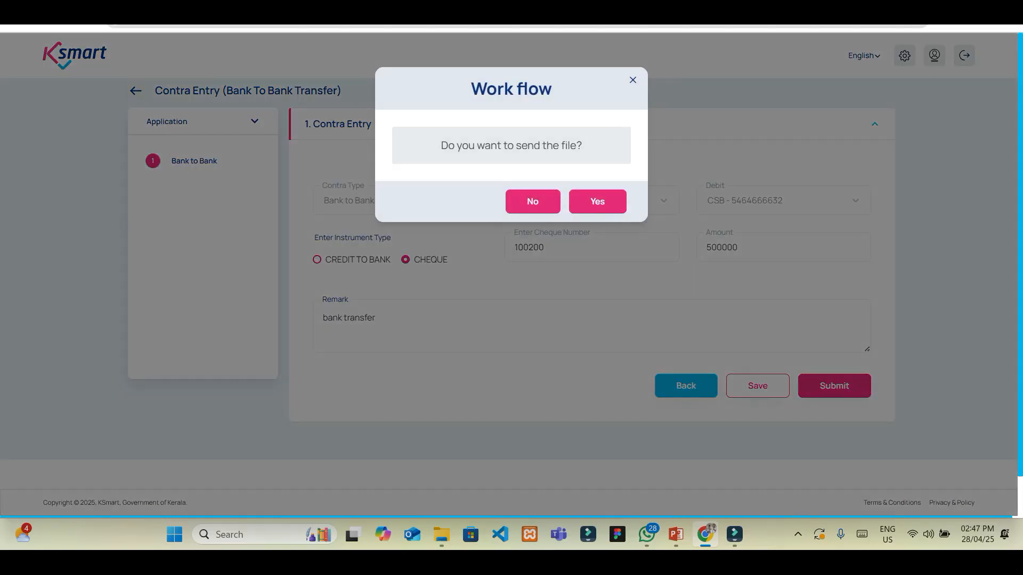
# Agree to send the submitted file and forward it to the clerk who verifies it
pyautogui.click(597, 201)
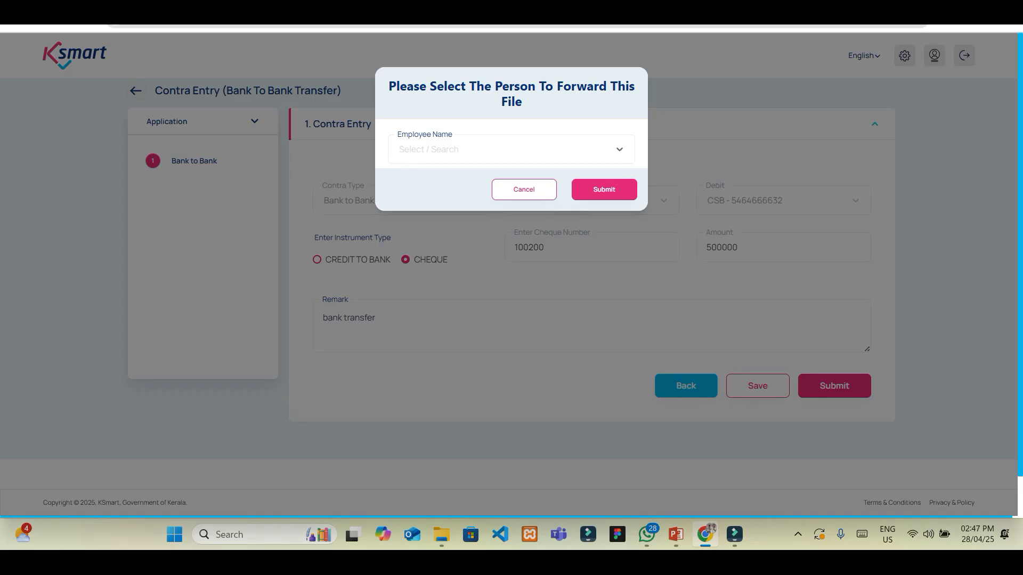
pyautogui.click(511, 149)
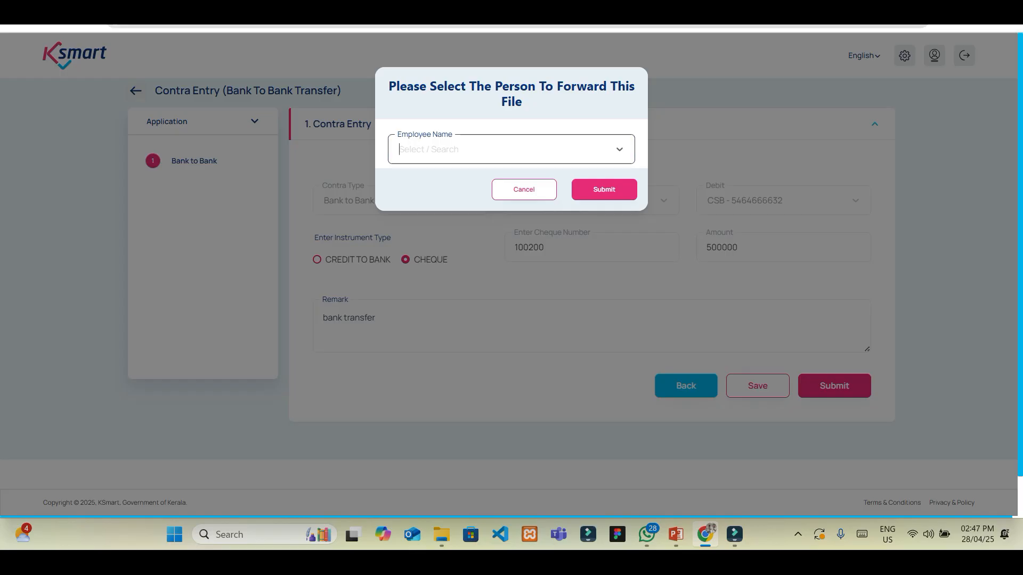
pyautogui.press('Return')
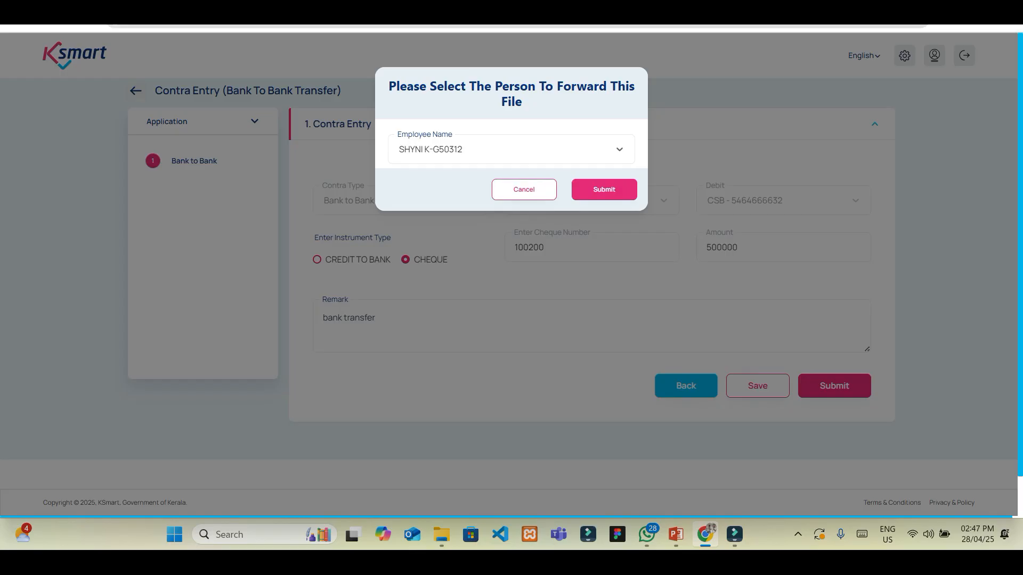
pyautogui.click(604, 189)
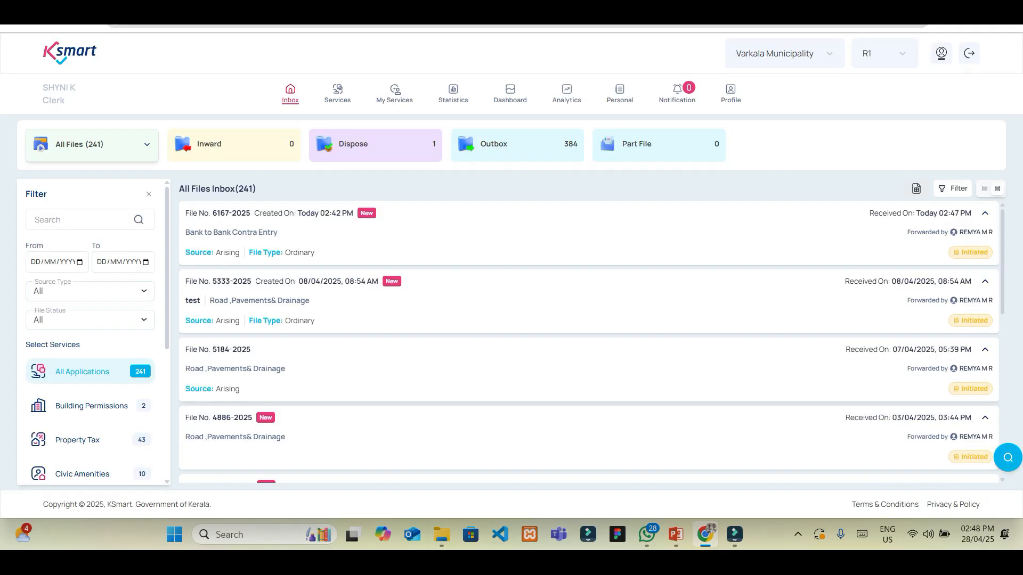
# As the verifier, open the initiated Bank to Bank Contra Entry file and view its submitted contra entry
pyautogui.click(588, 233)
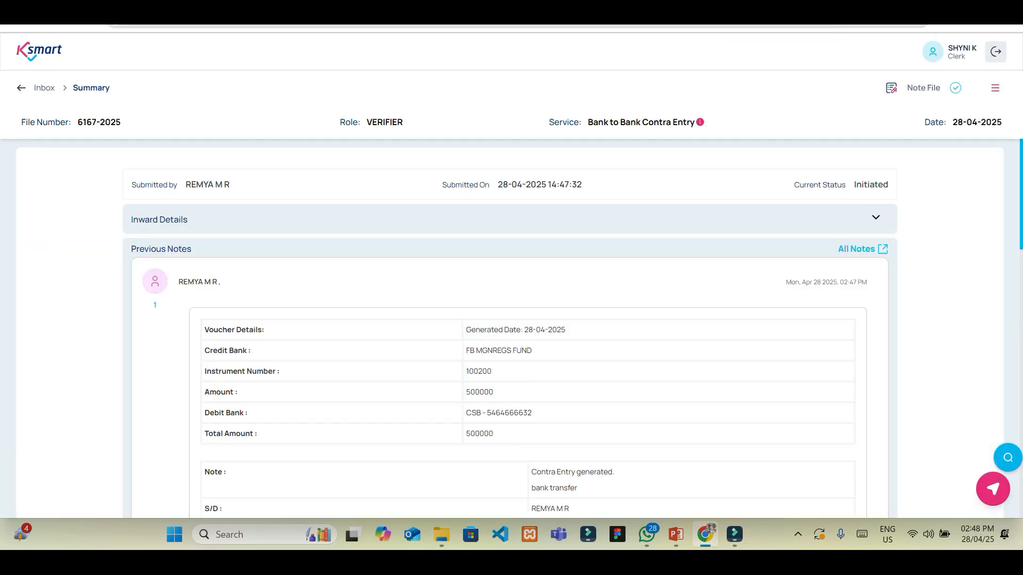
pyautogui.scroll(-2, 509, 329)
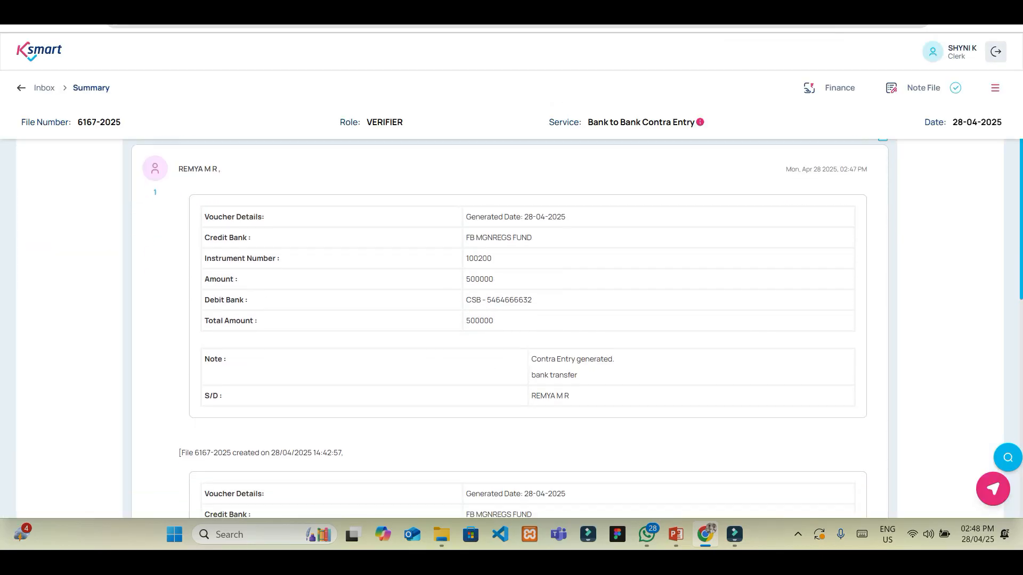
pyautogui.click(839, 88)
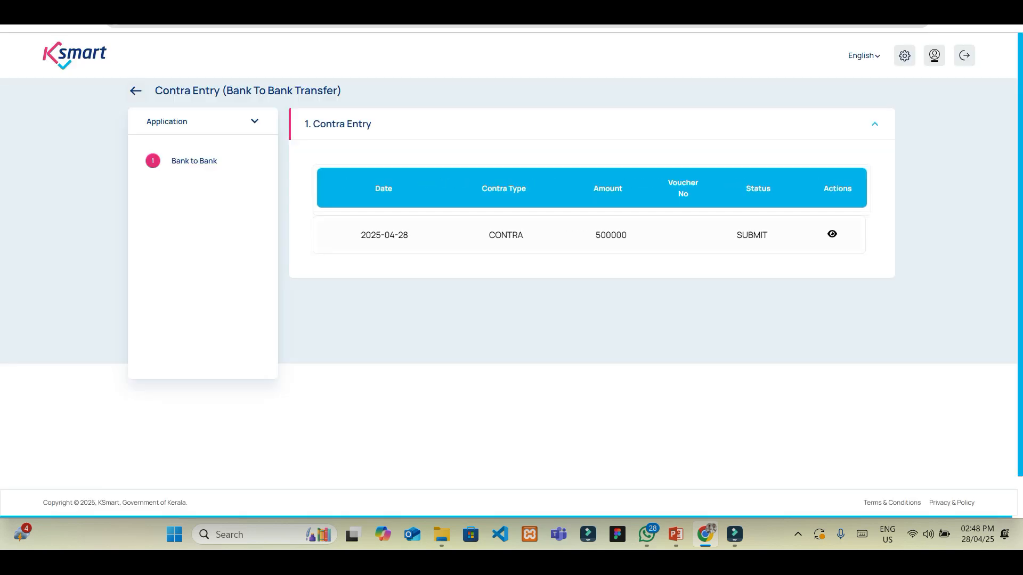
pyautogui.click(832, 233)
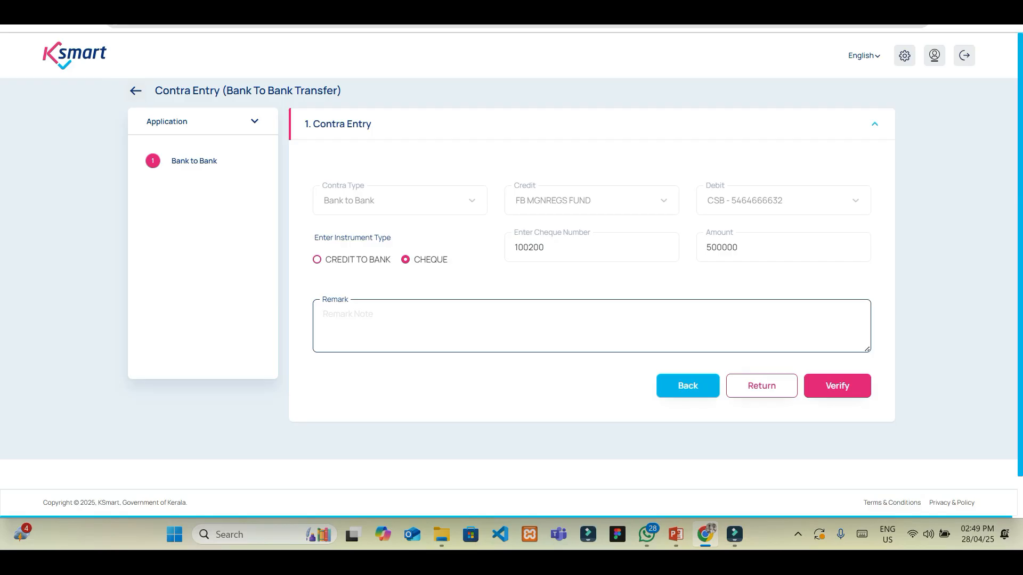
# Enter the remark "verified" and verify the contra entry
pyautogui.press('space')
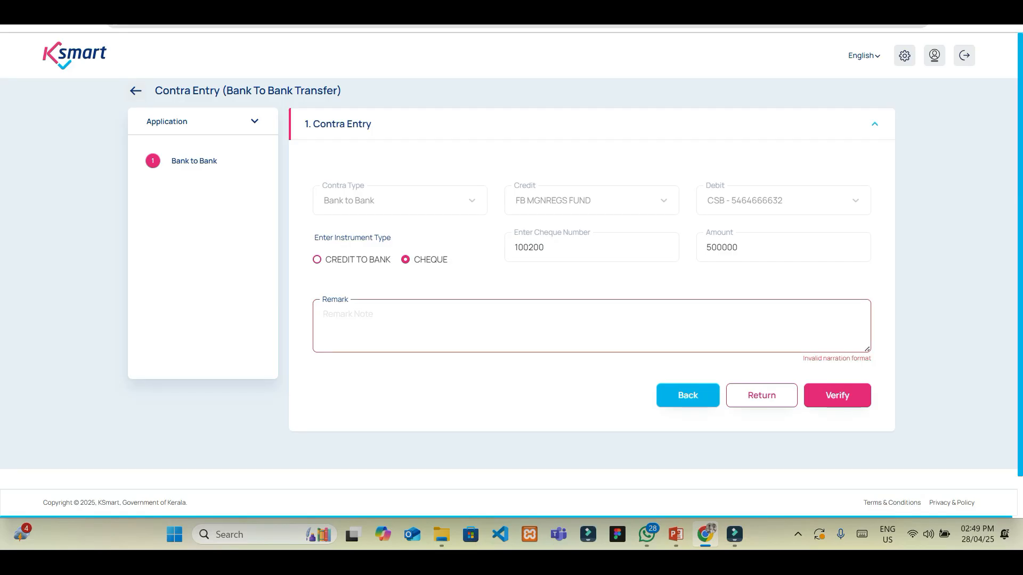
pyautogui.write('verified')
pyautogui.click(837, 385)
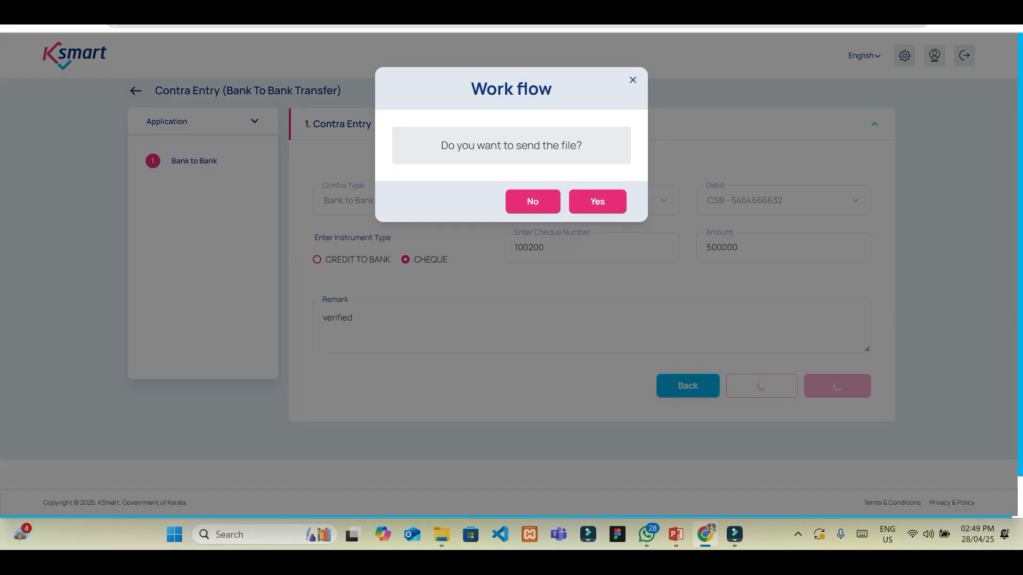
# Agree to send the verified file and forward it to the second employee in the list
pyautogui.click(598, 201)
pyautogui.click(565, 150)
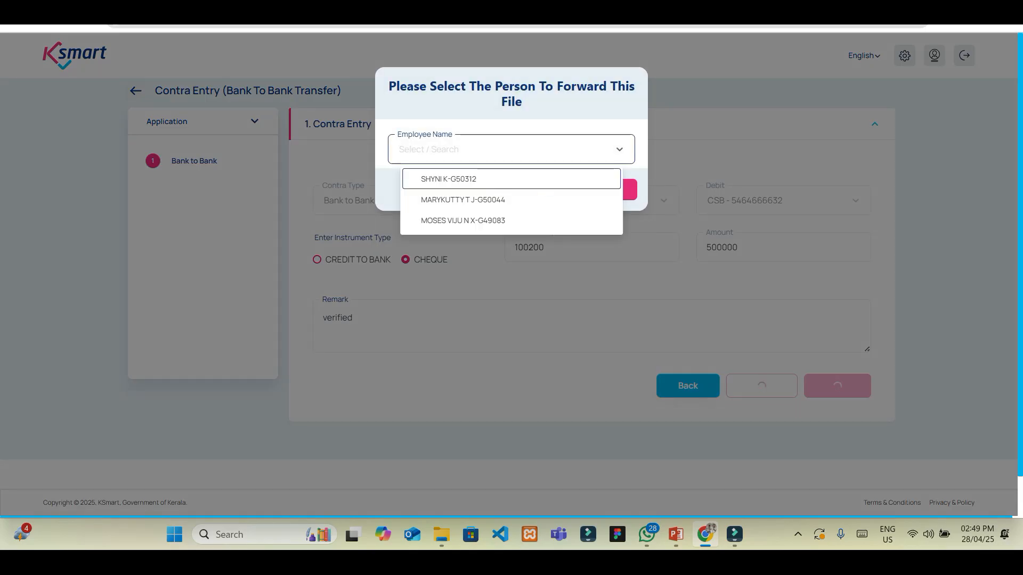
pyautogui.click(463, 199)
pyautogui.click(604, 190)
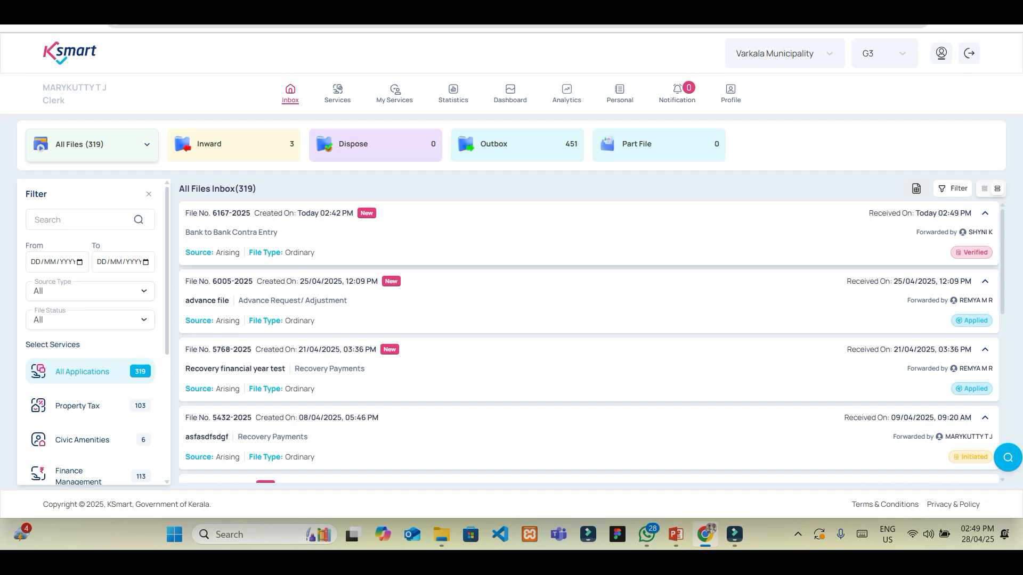
# As the approver, open the verified Bank to Bank Contra Entry file and approve its entry with the remark "approve"
pyautogui.click(589, 233)
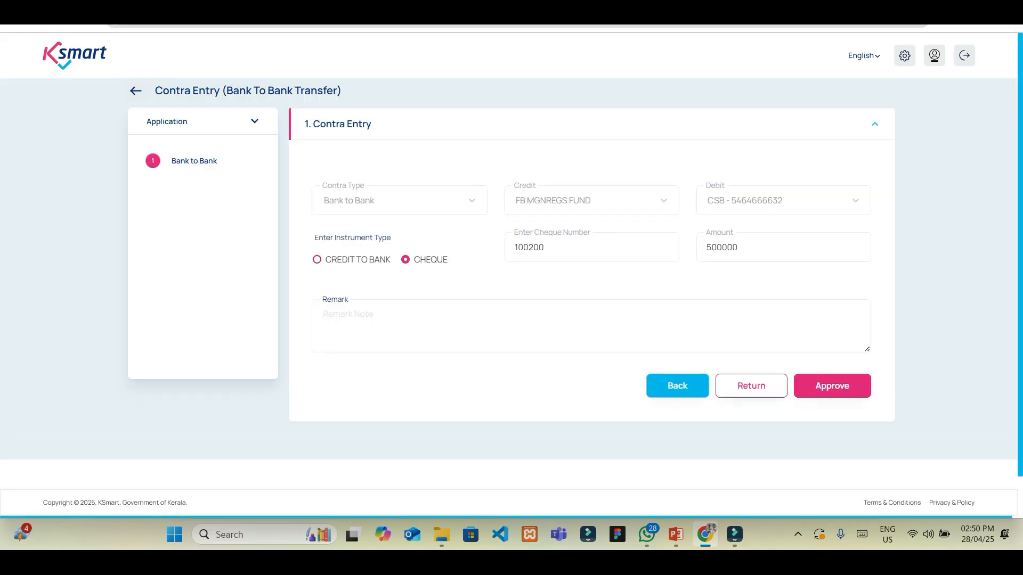
pyautogui.write('approve')
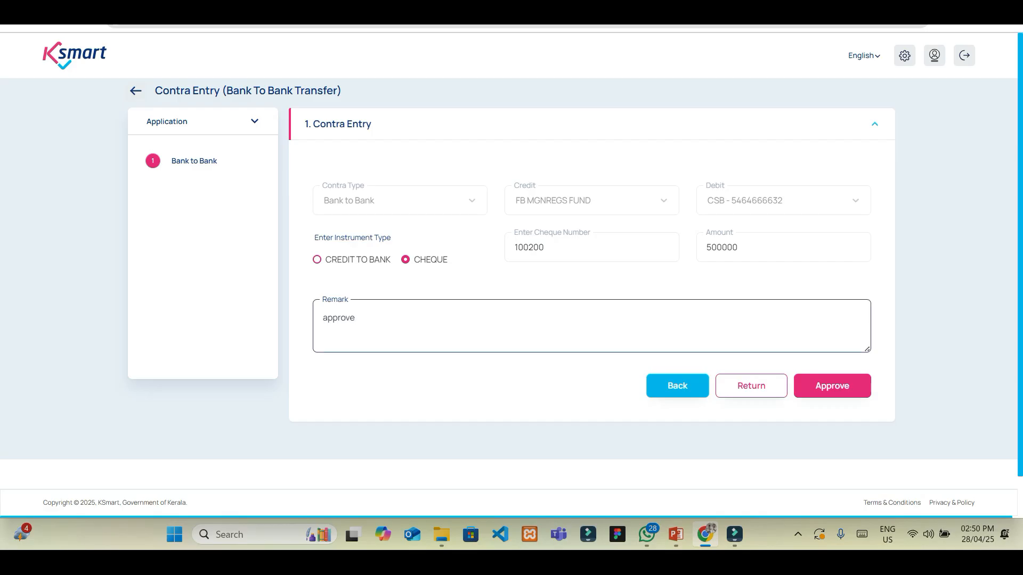
pyautogui.click(832, 386)
# Agree to send the approved file and forward it back to the clerk who created it
pyautogui.click(597, 201)
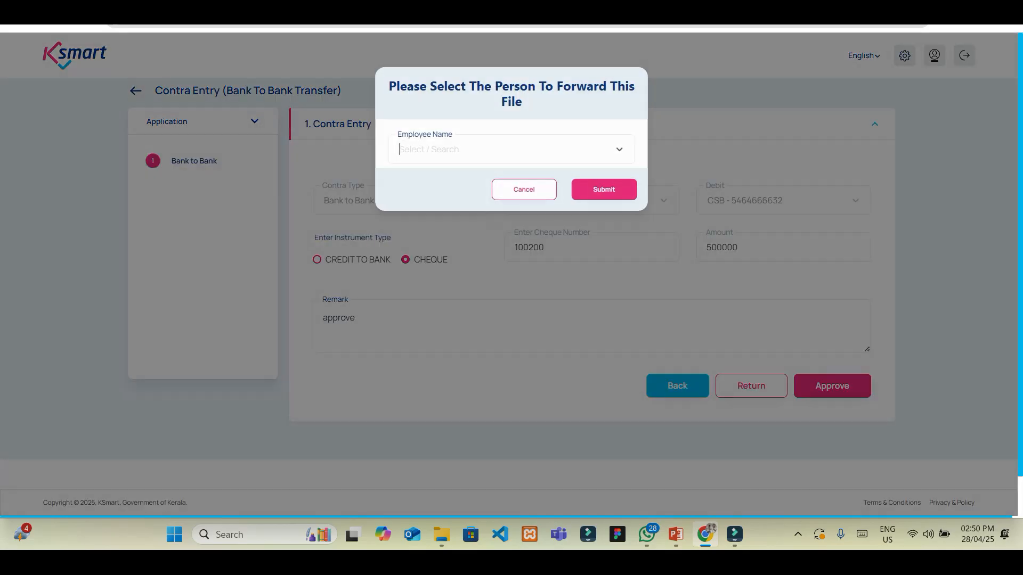
pyautogui.click(512, 149)
pyautogui.click(456, 178)
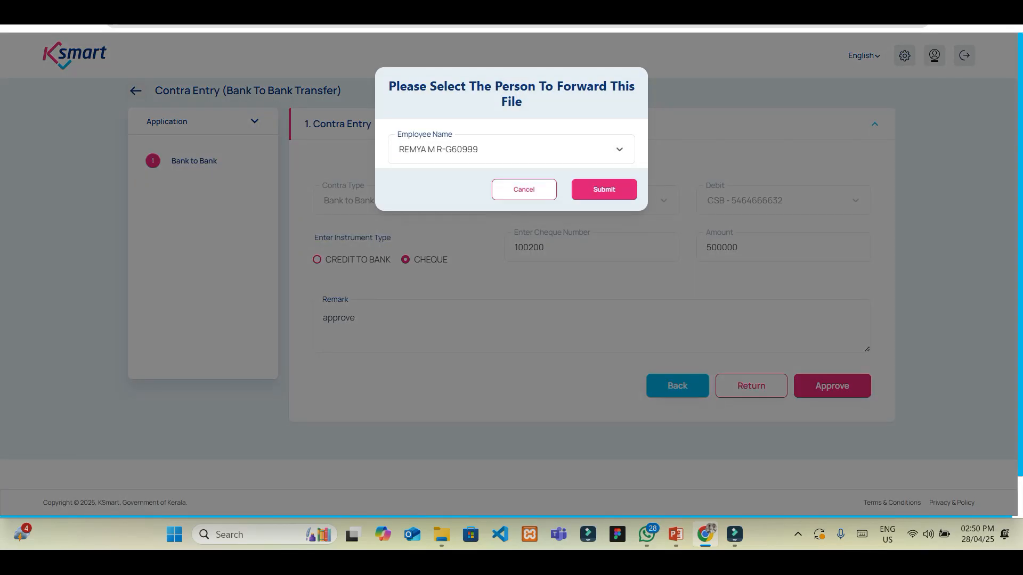
pyautogui.click(604, 189)
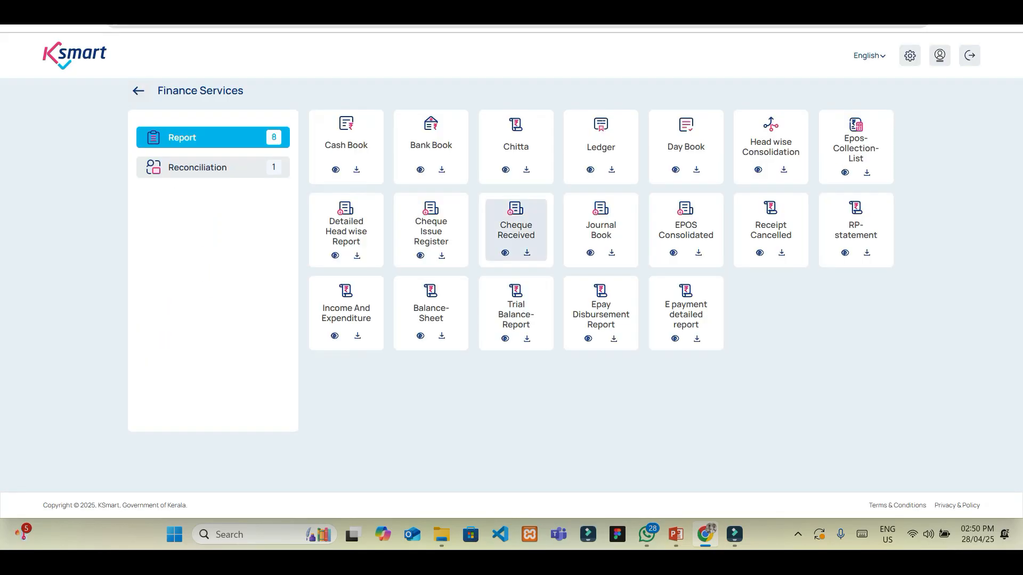
# View the Bank Book report for FB MGNREGS FUND from 01-04-2025 to 28-04-2025
pyautogui.click(429, 146)
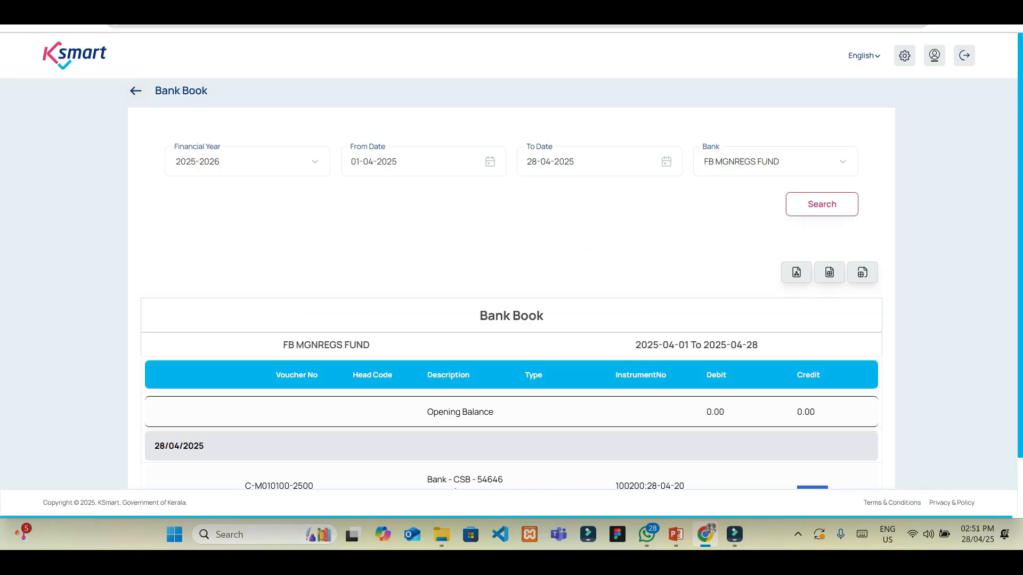